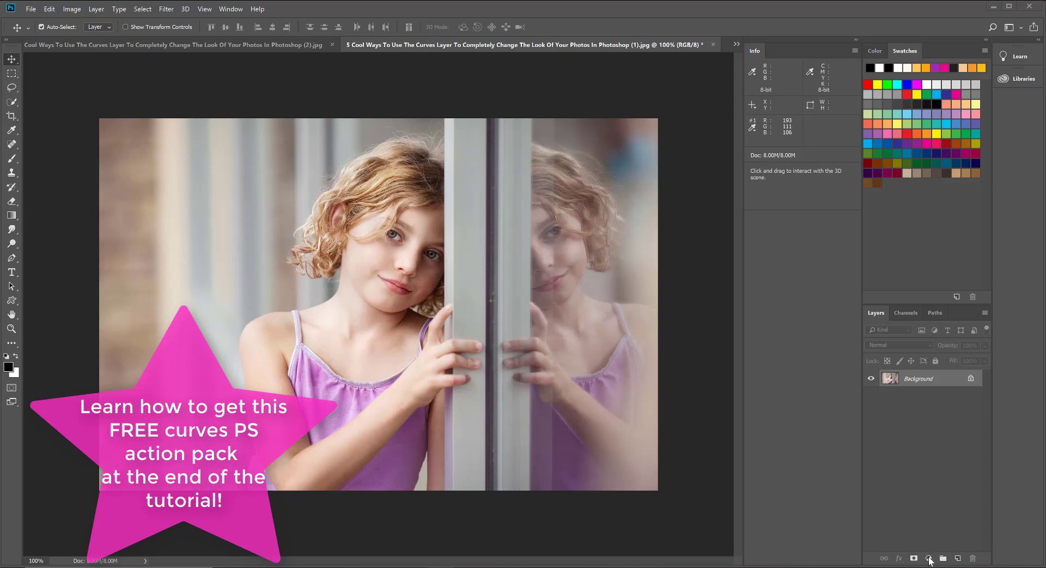
# Step: Add a Curves adjustment layer and bow its RGB curve upward to brighten the portrait
pyautogui.click(929, 558)
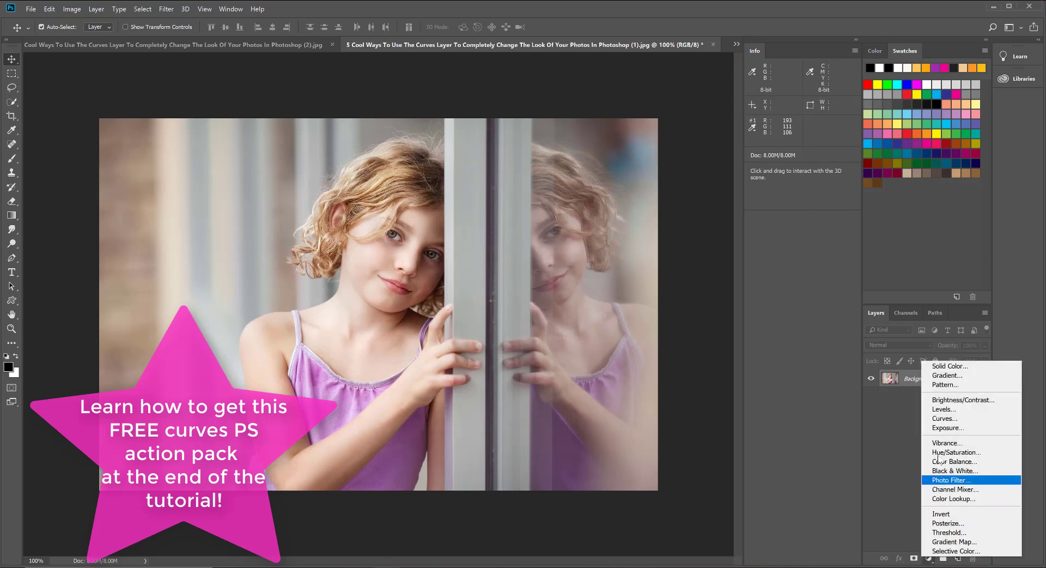
pyautogui.click(941, 418)
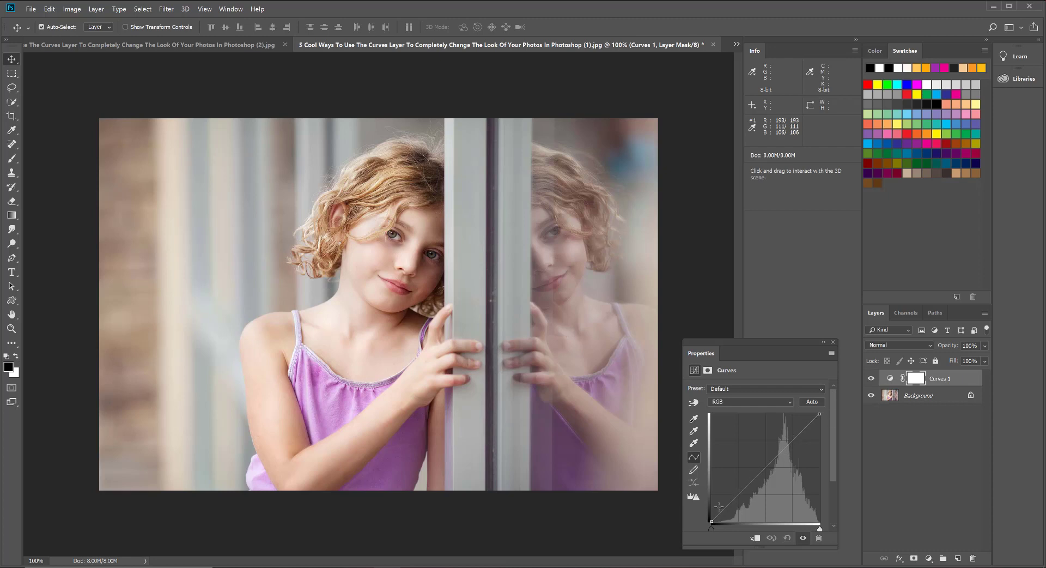
pyautogui.click(764, 467)
pyautogui.moveTo(764, 467); pyautogui.dragTo(756, 462)
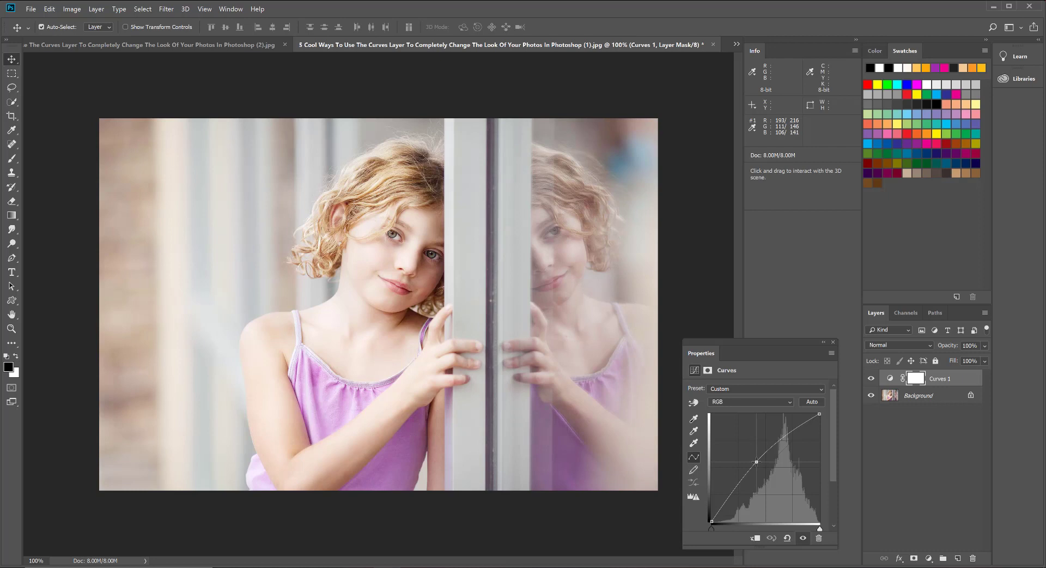
pyautogui.moveTo(756, 461); pyautogui.dragTo(756, 462)
# Step: Hide Curves 1, add Curves 2 with a downward-dragged darkening curve, then hide Curves 2
pyautogui.click(803, 537)
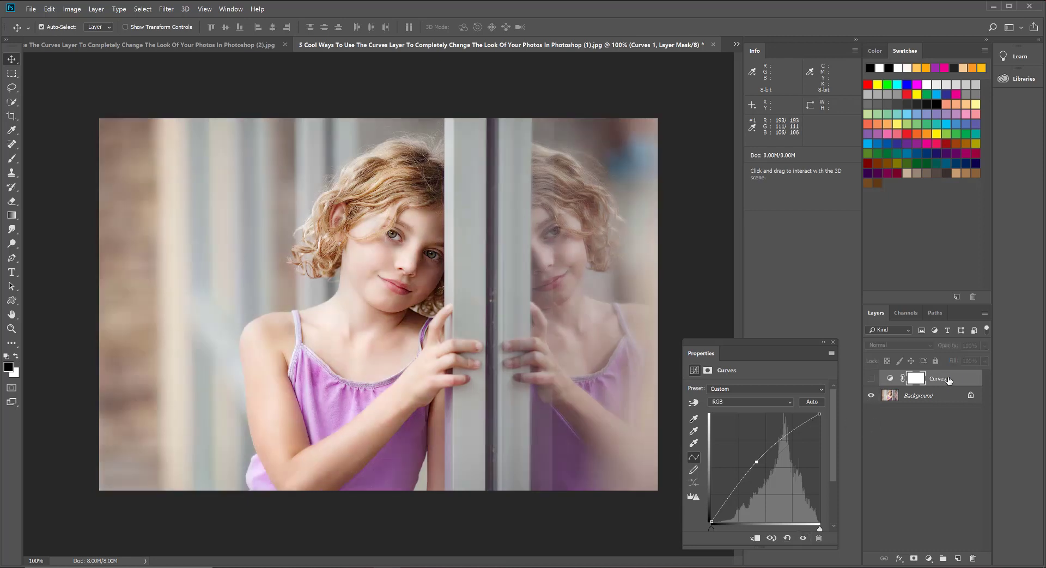
pyautogui.click(929, 559)
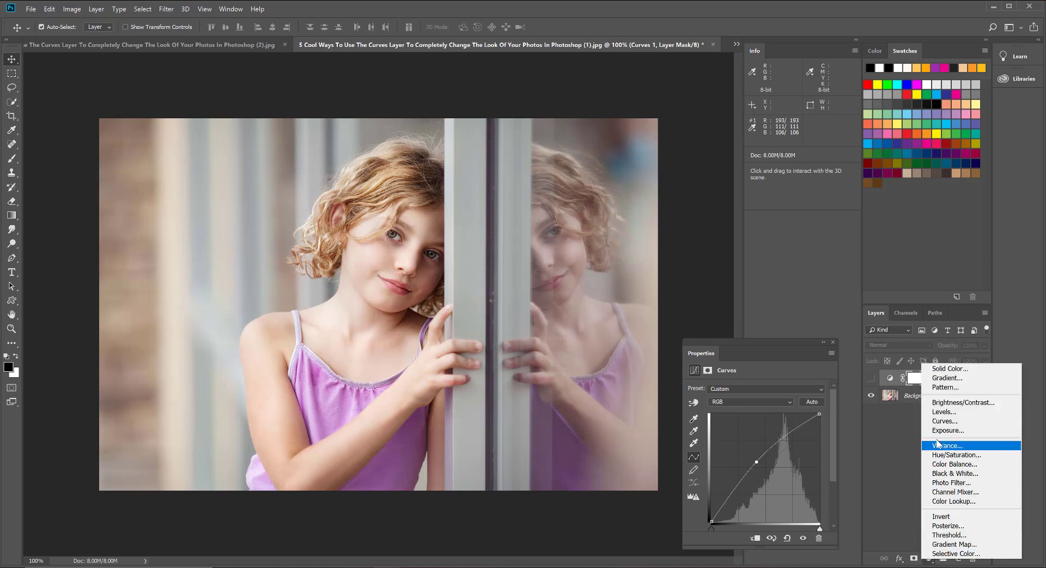
pyautogui.click(938, 421)
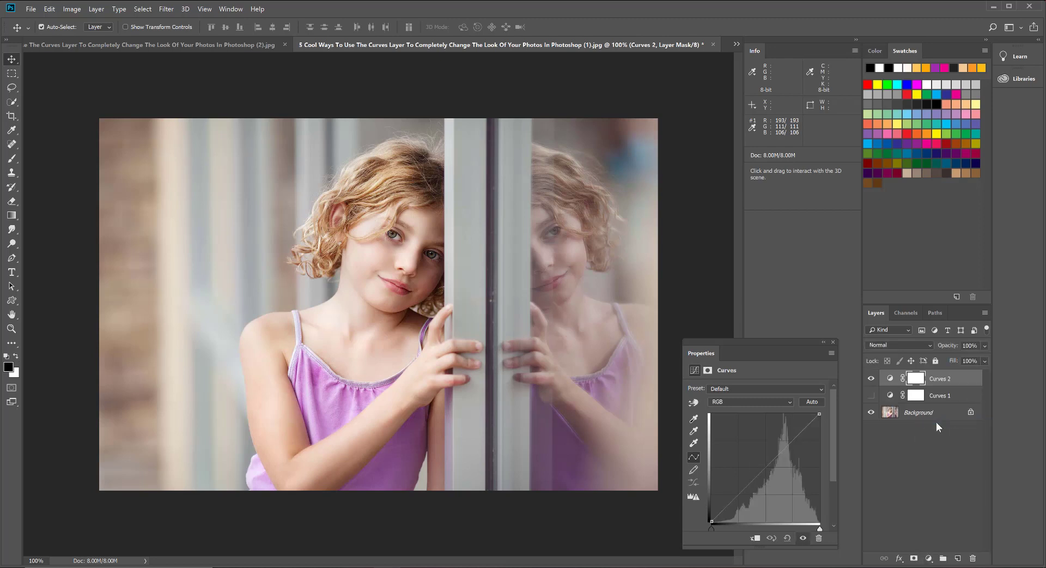
pyautogui.click(763, 469)
pyautogui.moveTo(763, 469)
pyautogui.mouseDown()
pyautogui.moveTo(782, 485)
pyautogui.moveTo(772, 476)
pyautogui.mouseUp()
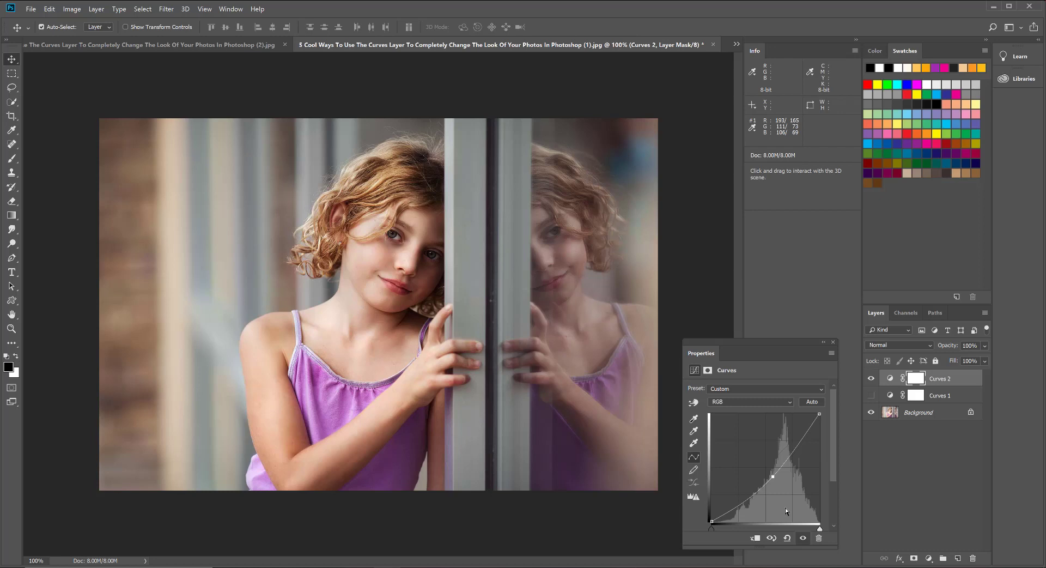
pyautogui.click(872, 378)
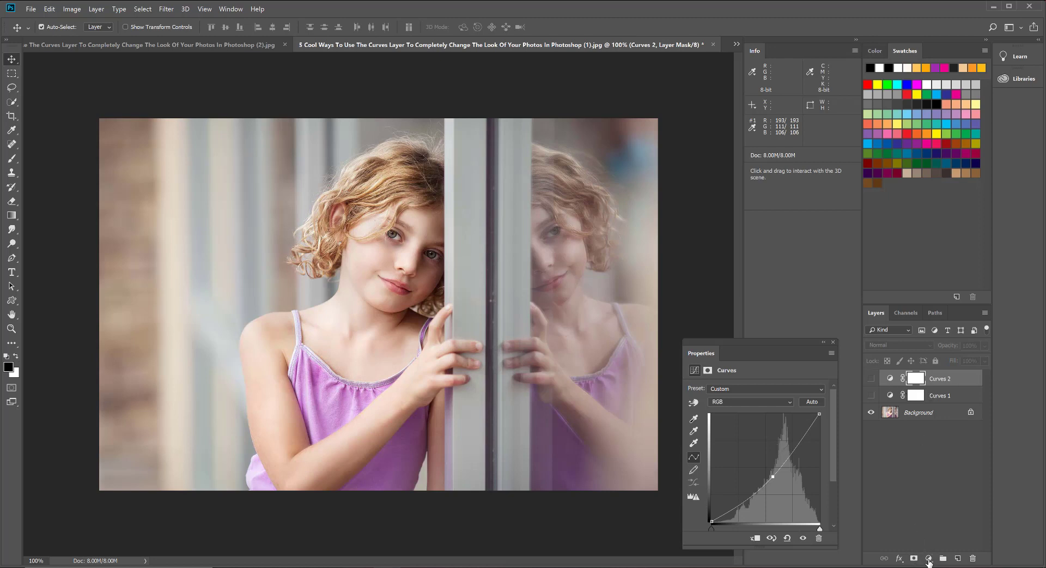
# Step: Add Curves 3 and form an S-curve by raising the highlights and pulling the shadows down
pyautogui.click(928, 558)
pyautogui.click(936, 422)
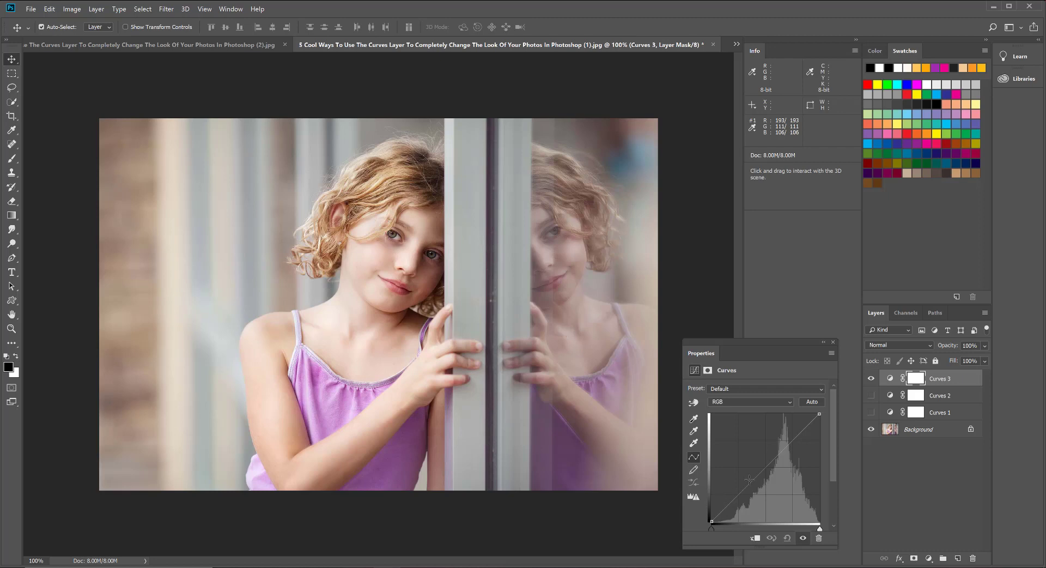
pyautogui.click(787, 445)
pyautogui.click(789, 443)
pyautogui.moveTo(789, 443); pyautogui.dragTo(785, 435)
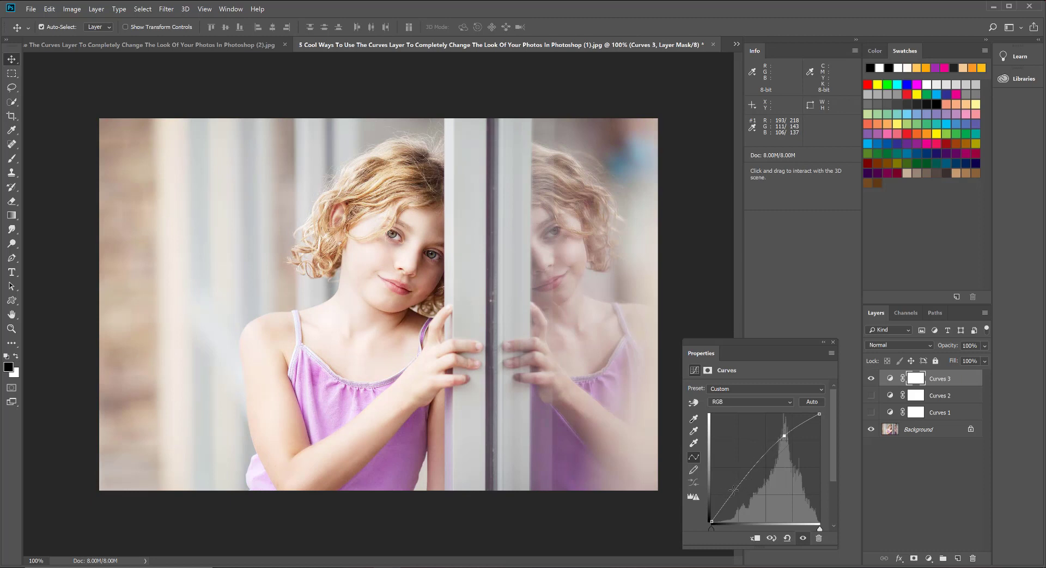
pyautogui.moveTo(736, 486); pyautogui.dragTo(742, 500)
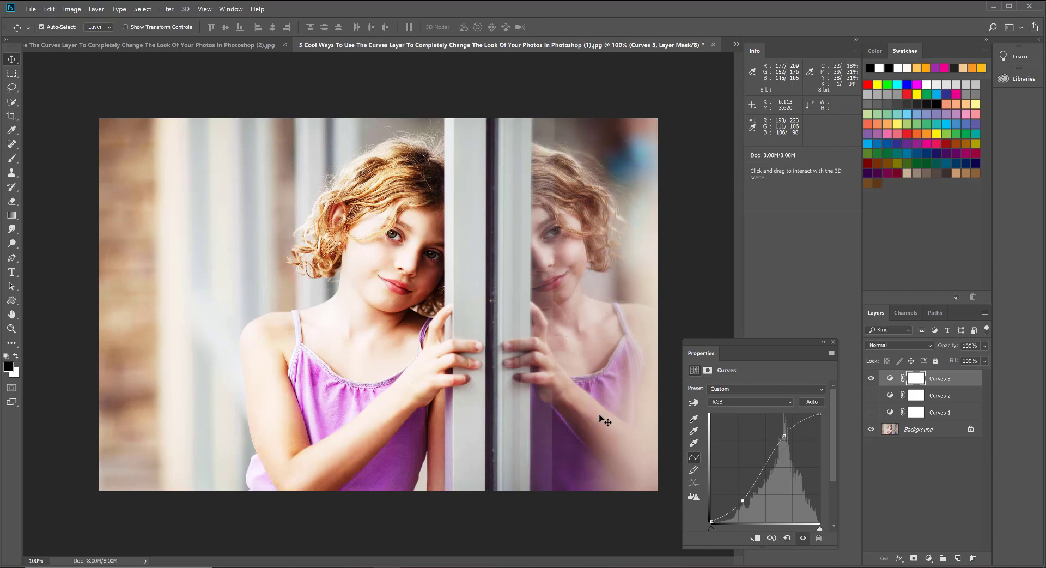
# Step: Hide Curves 3, then add Curves 4 with an RGB S-curve lifting highlights and lowering shadows
pyautogui.click(871, 378)
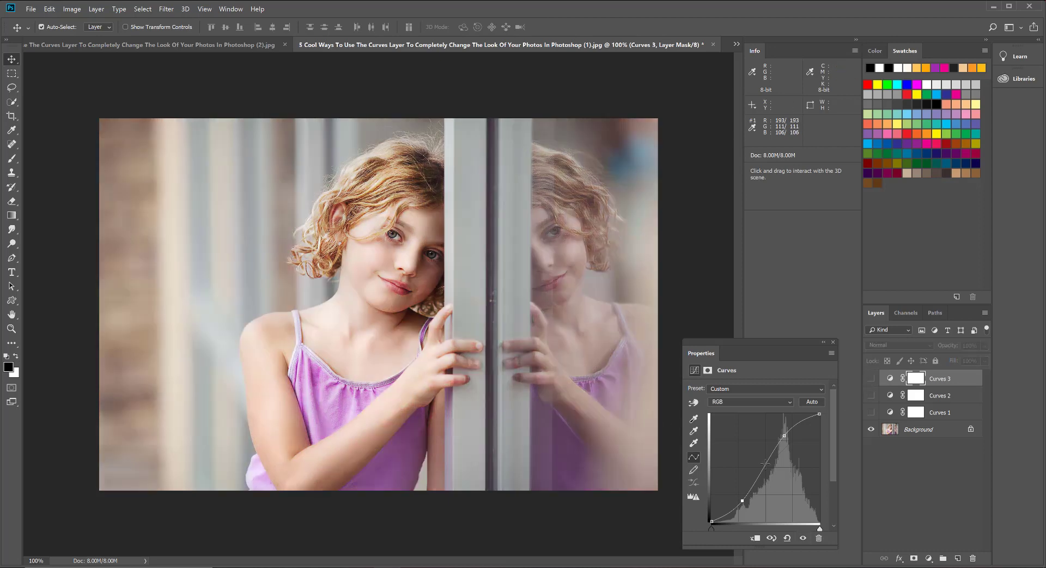
pyautogui.click(929, 558)
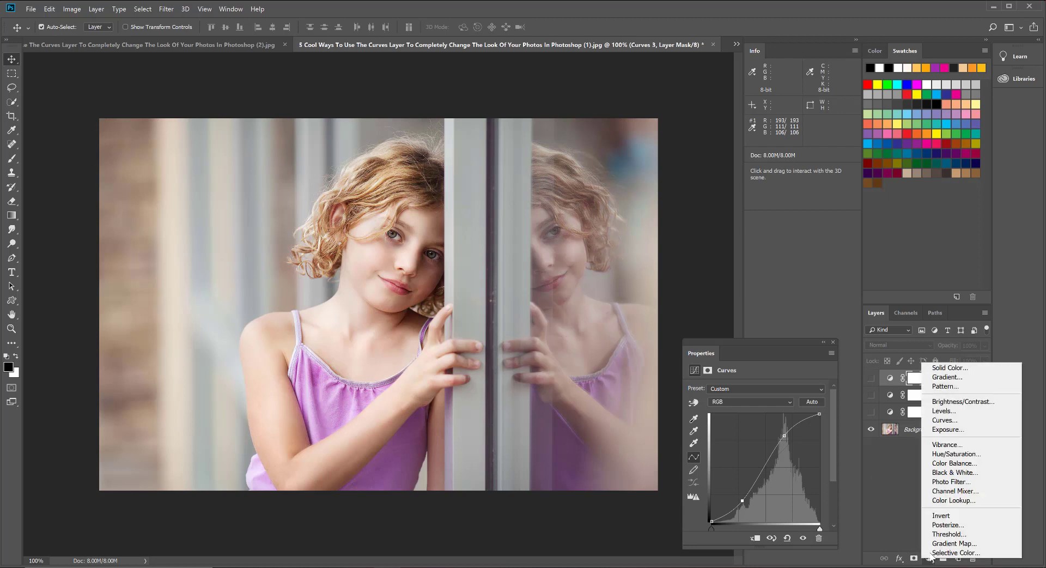
pyautogui.click(933, 420)
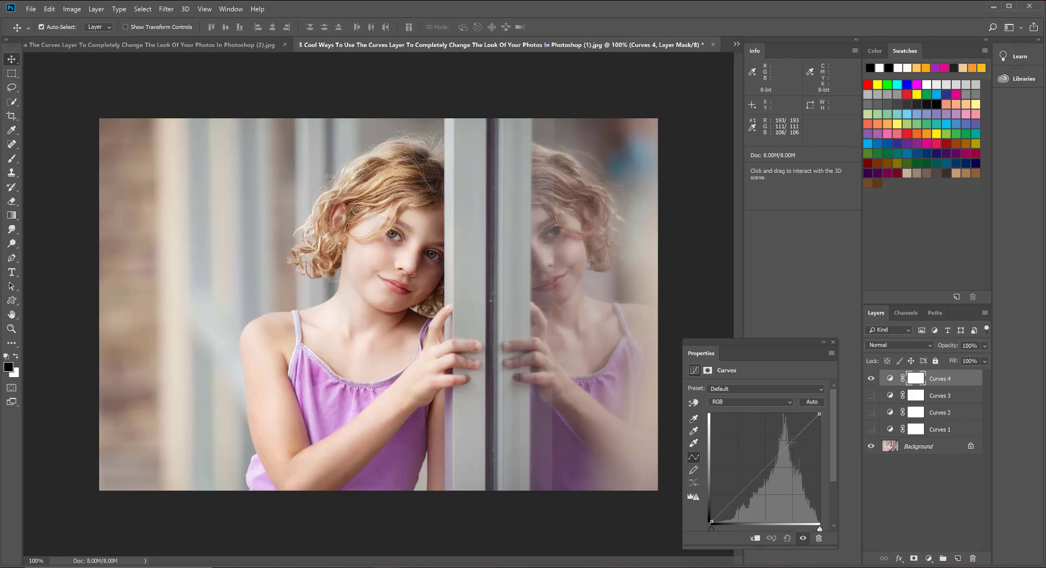
pyautogui.moveTo(791, 442); pyautogui.dragTo(786, 436)
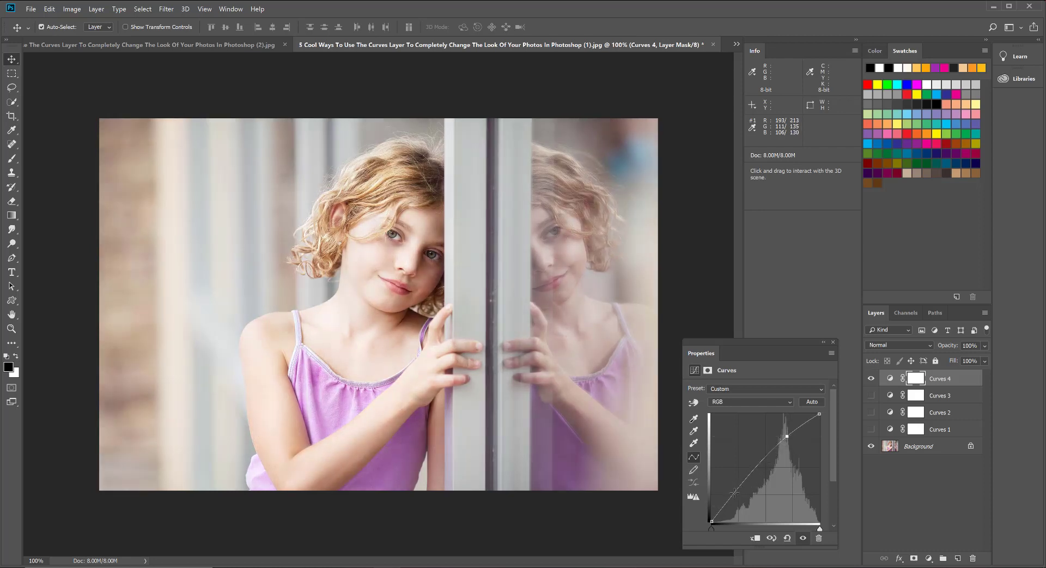
pyautogui.moveTo(734, 492); pyautogui.dragTo(741, 499)
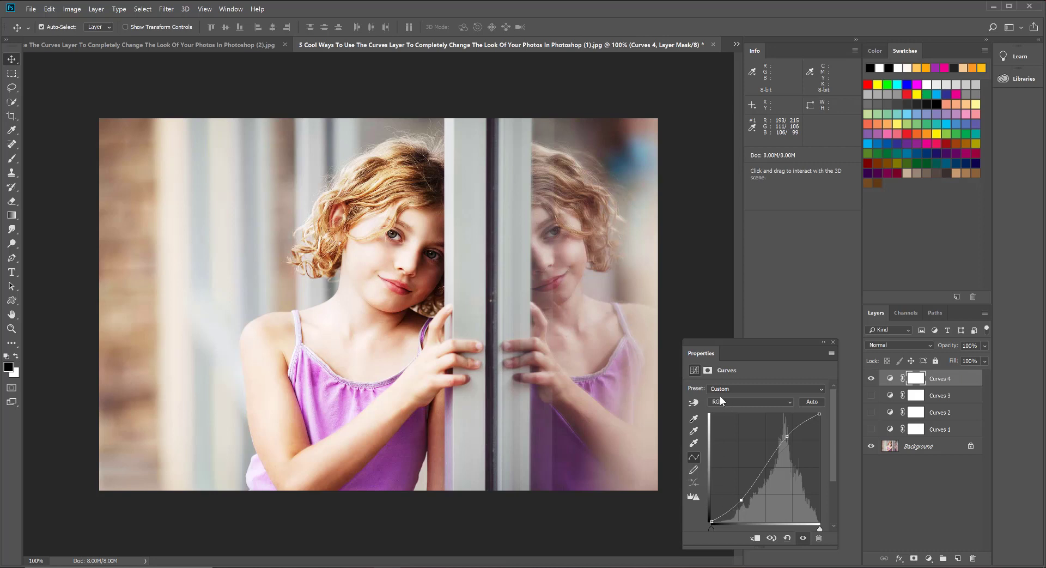
# Step: On the Red channel of Curves 4, raise the red highlights and lower the red shadows
pyautogui.click(789, 401)
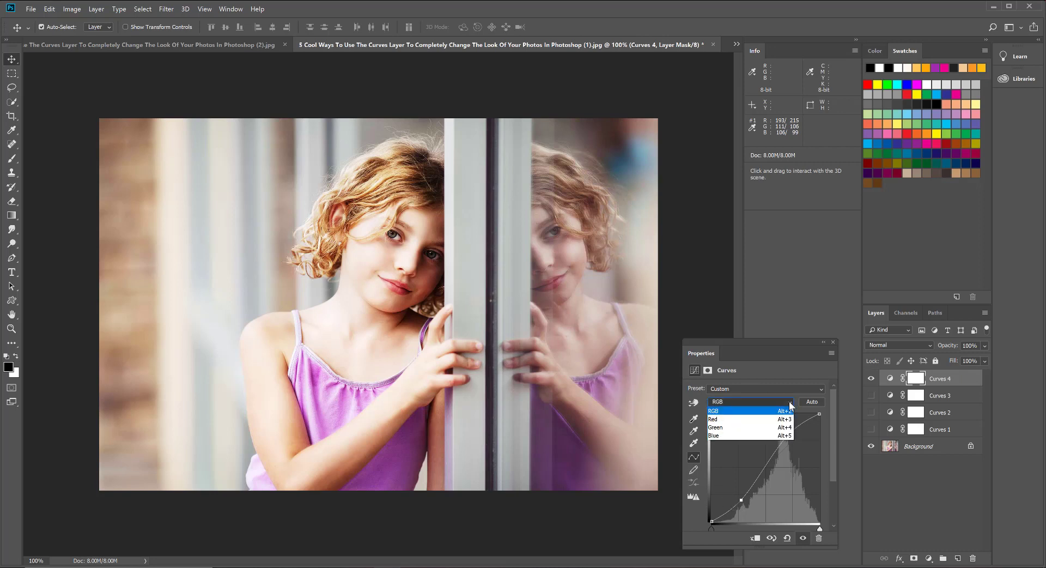
pyautogui.click(766, 419)
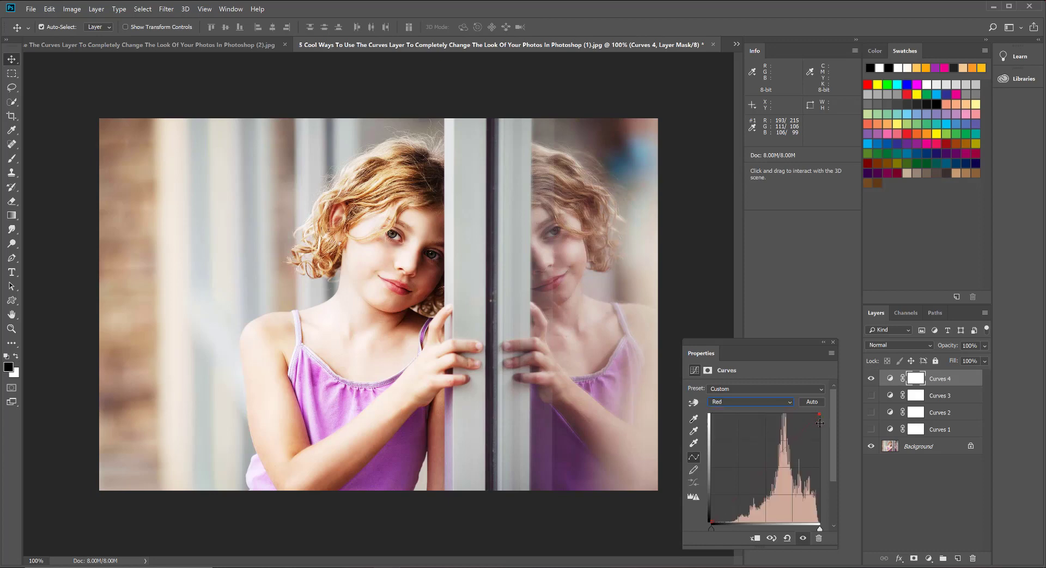
pyautogui.moveTo(791, 443); pyautogui.dragTo(785, 438)
pyautogui.moveTo(733, 494); pyautogui.dragTo(742, 496)
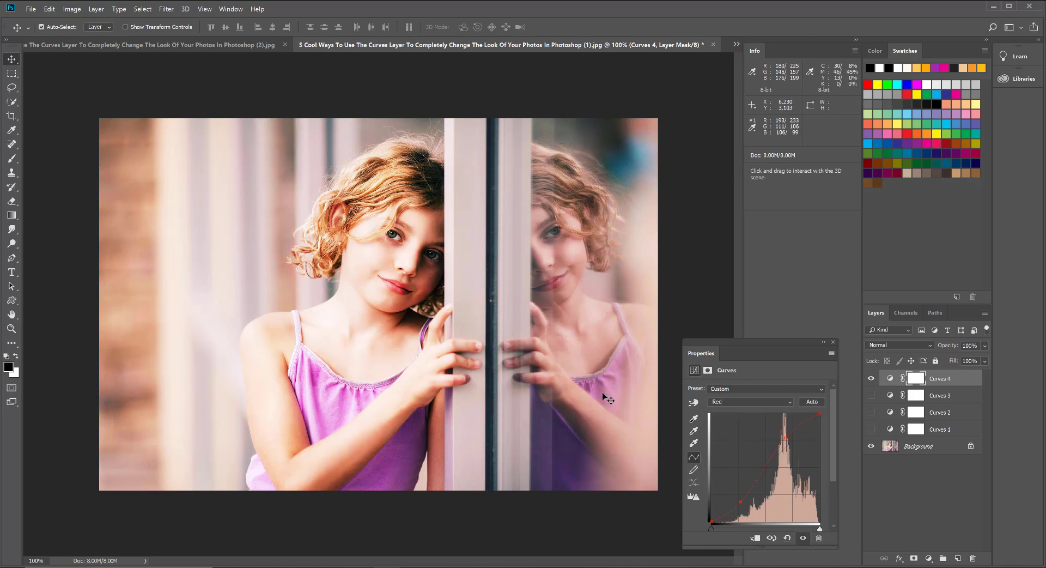
# Step: On the Green channel, raise the upper green curve and lower green in the shadows
pyautogui.click(789, 400)
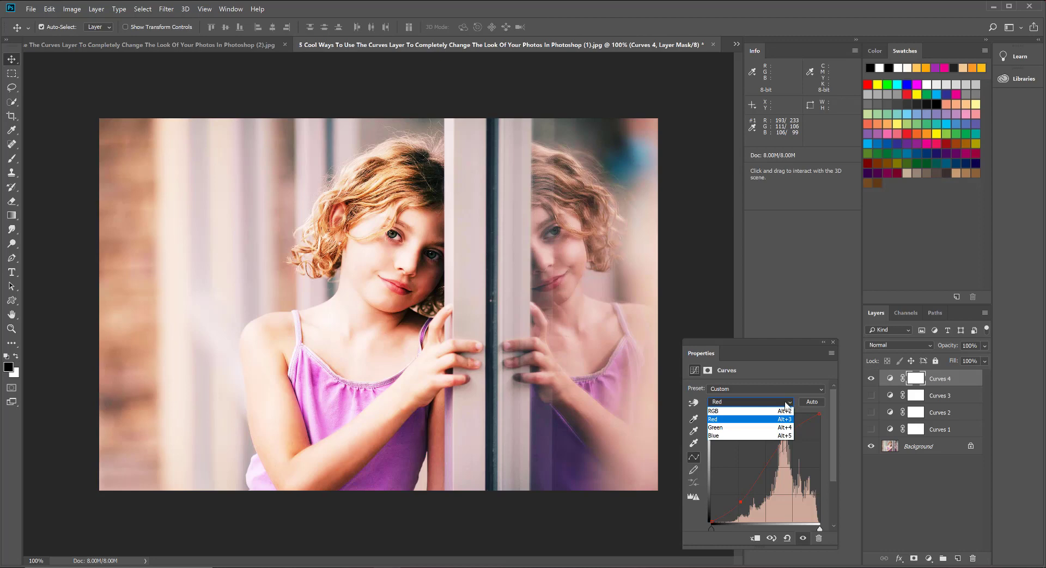
pyautogui.click(780, 427)
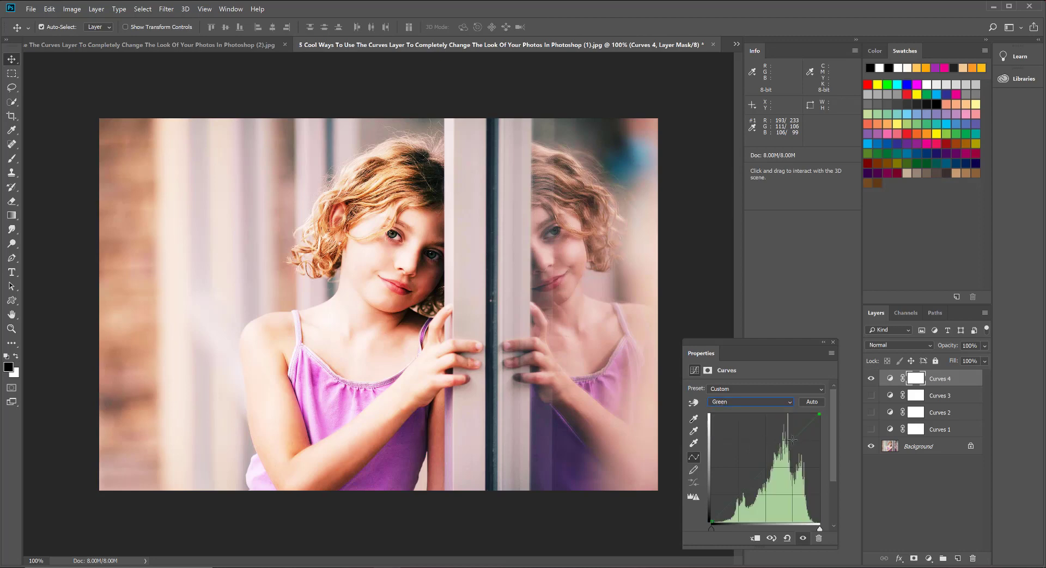
pyautogui.moveTo(792, 442); pyautogui.dragTo(785, 435)
pyautogui.moveTo(735, 493); pyautogui.dragTo(741, 496)
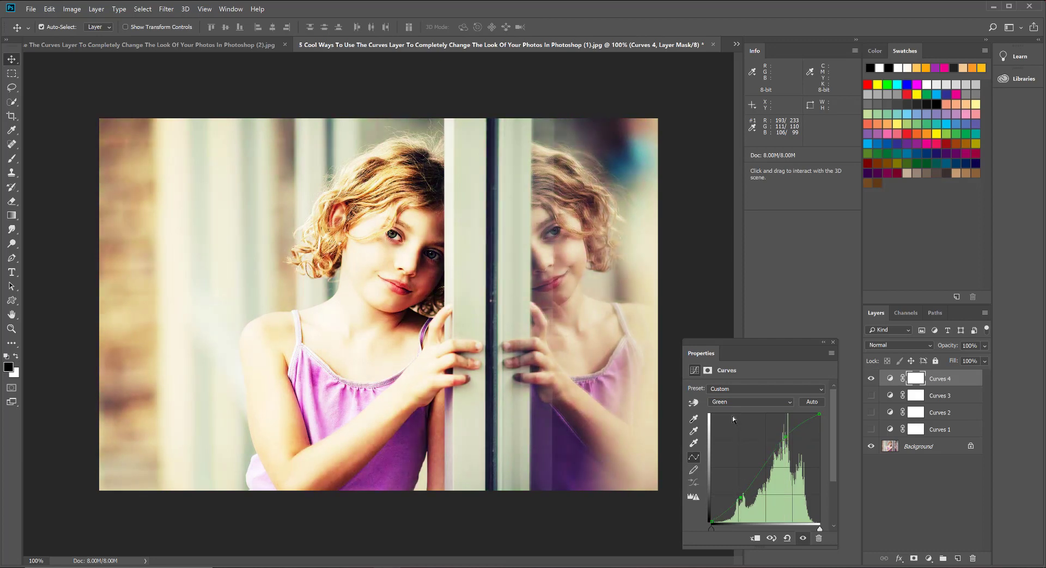
# Step: On the Blue channel, raise the blue highlights and pull down the blue shadows
pyautogui.click(766, 403)
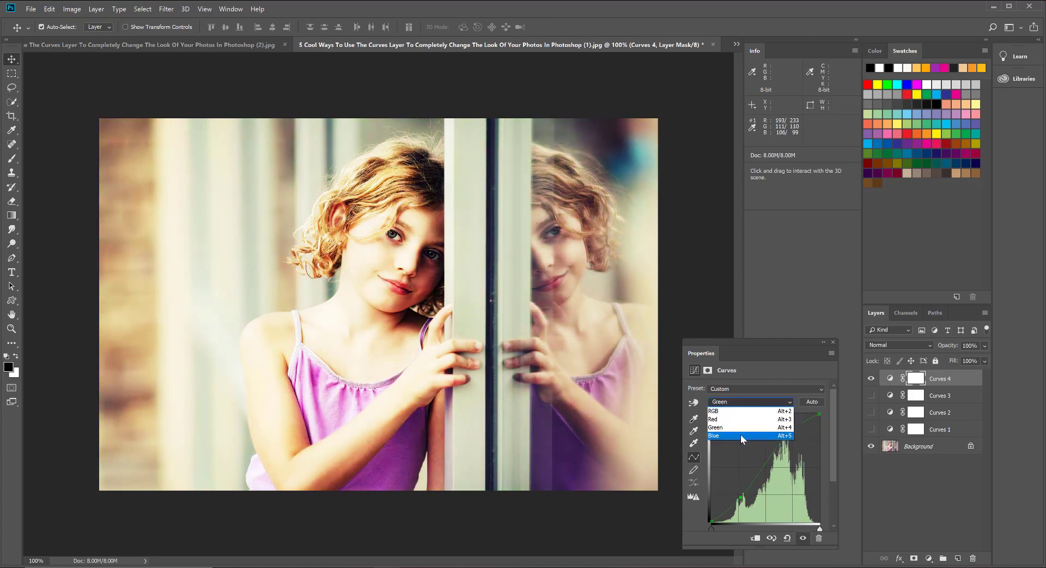
pyautogui.click(740, 435)
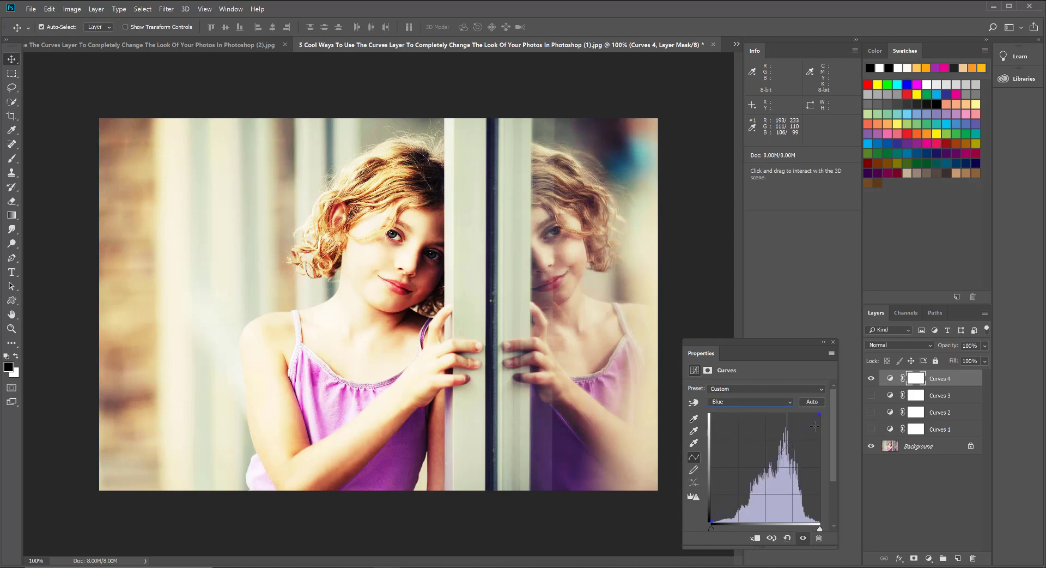
pyautogui.click(786, 439)
pyautogui.moveTo(733, 492); pyautogui.dragTo(740, 501)
# Step: Hide Curves 4, then add Curves 5 with an RGB S-curve brightening highlights and darkening shadows
pyautogui.hotkey('ctrl', ',')
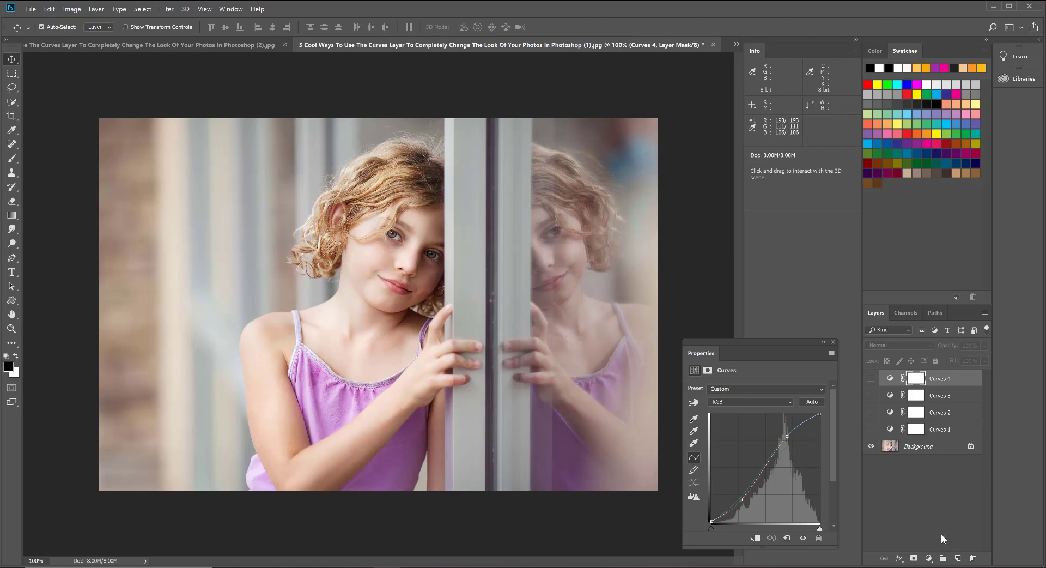
pyautogui.click(929, 558)
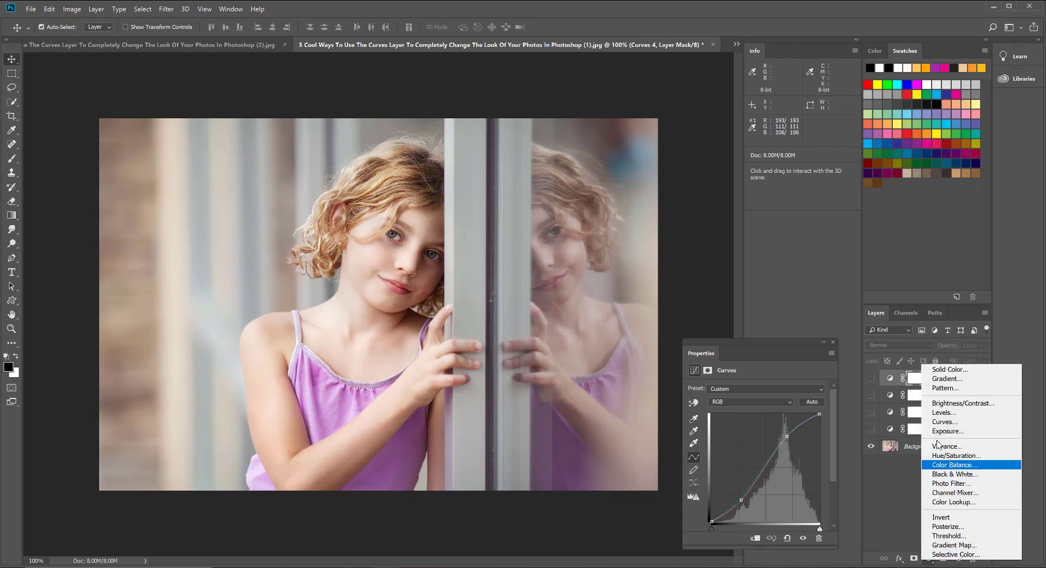
pyautogui.click(936, 421)
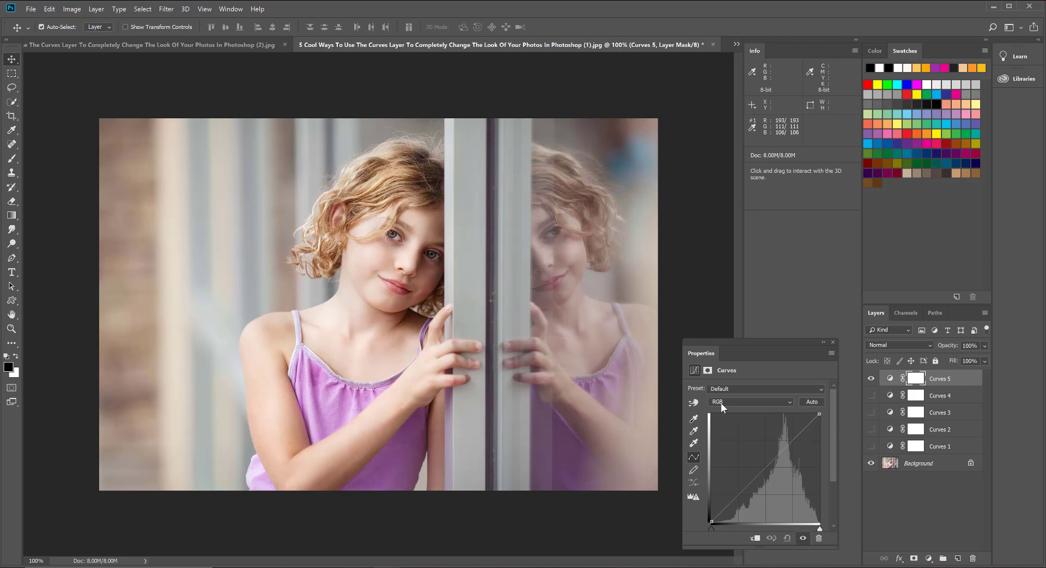
pyautogui.moveTo(790, 440); pyautogui.dragTo(784, 436)
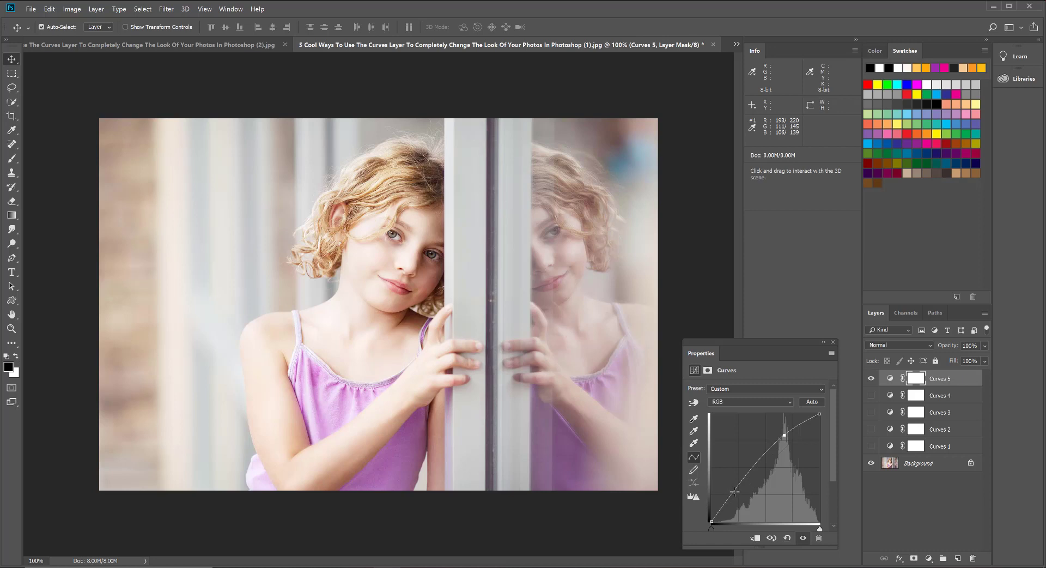
pyautogui.moveTo(735, 491); pyautogui.dragTo(740, 497)
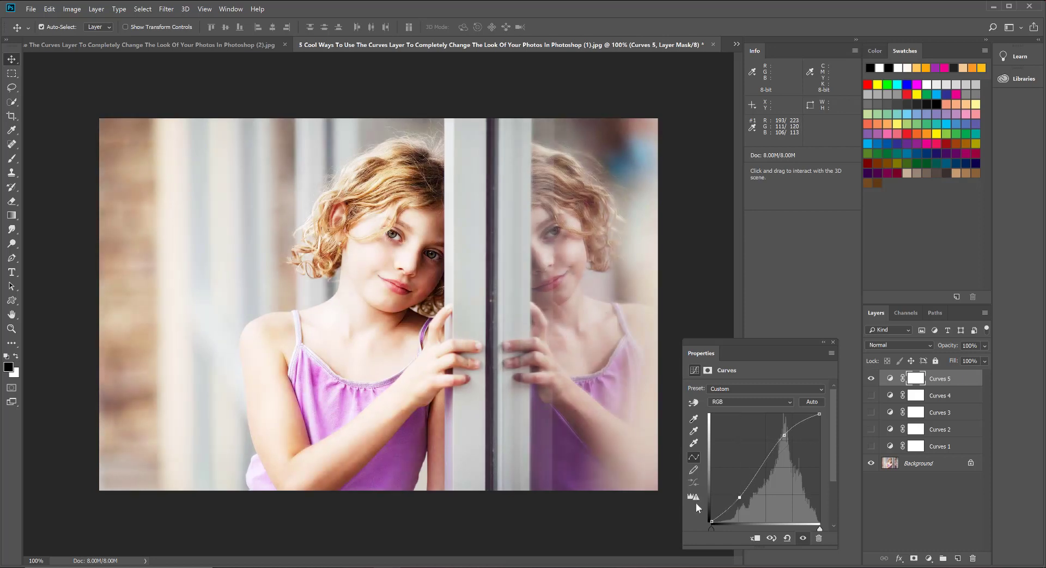
pyautogui.click(790, 402)
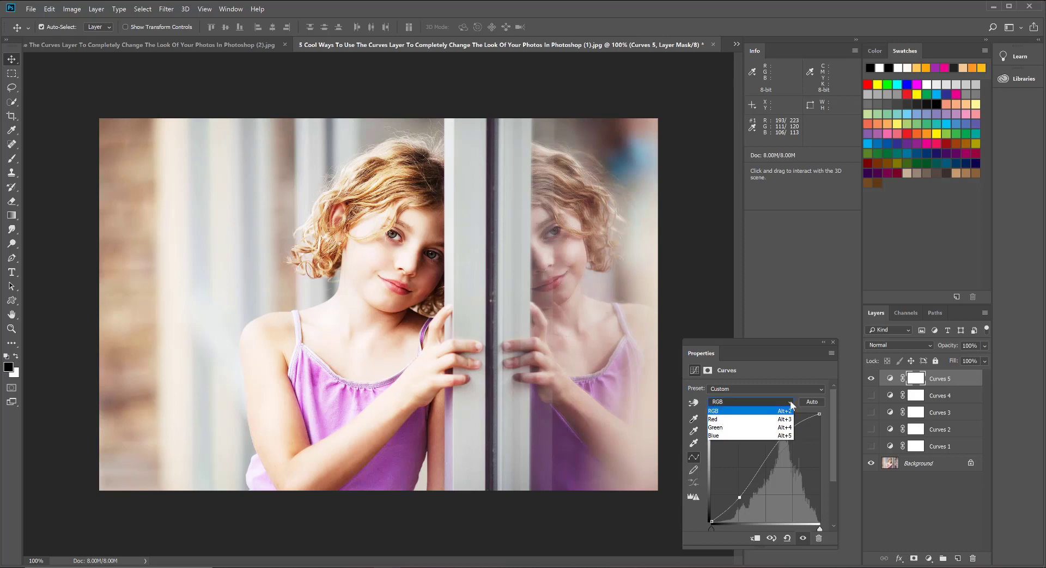
# Step: On Curves 5's Red channel, lower the upper curve toward cyan and lift the lower part slightly
pyautogui.click(765, 419)
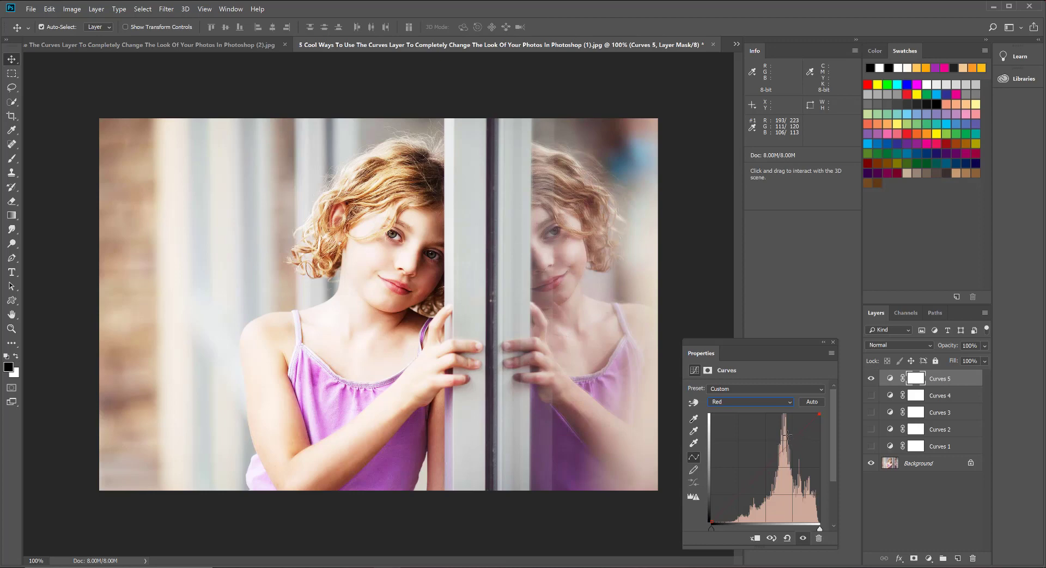
pyautogui.moveTo(792, 442); pyautogui.dragTo(796, 447)
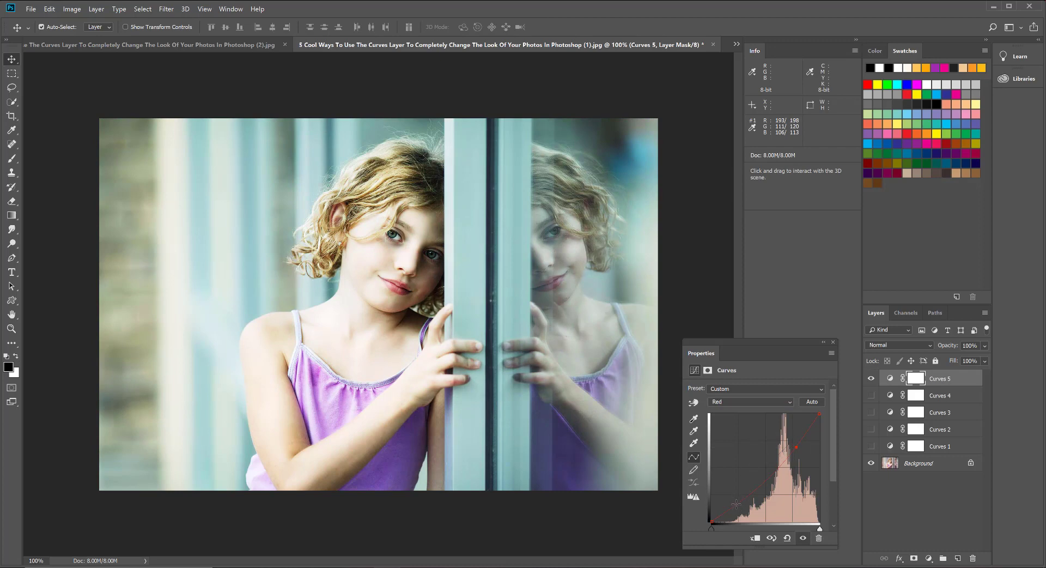
pyautogui.moveTo(735, 504); pyautogui.dragTo(733, 500)
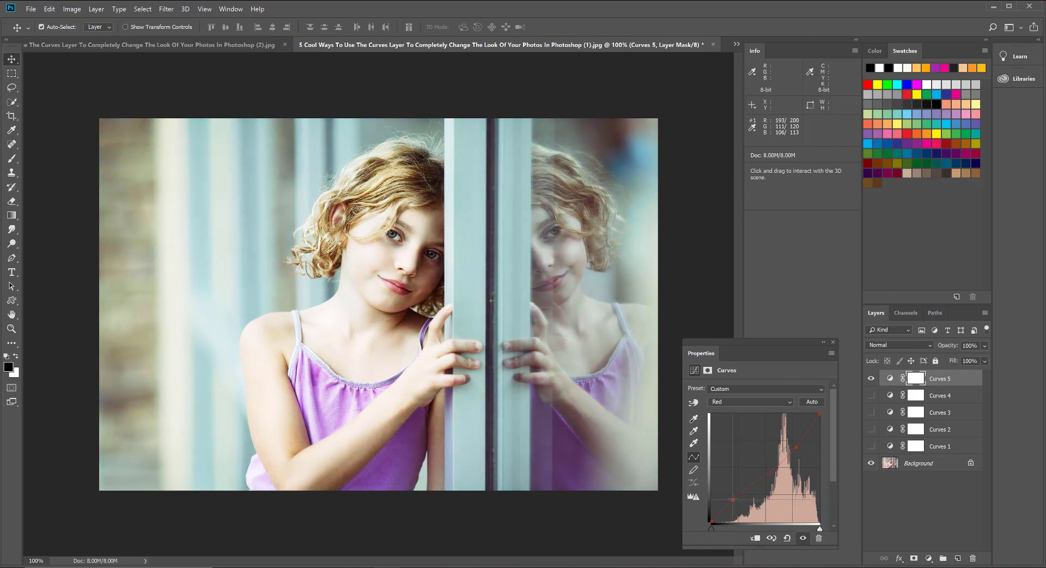
# Step: On the Green channel, lower the upper curve toward magenta and raise the lower curve
pyautogui.click(759, 402)
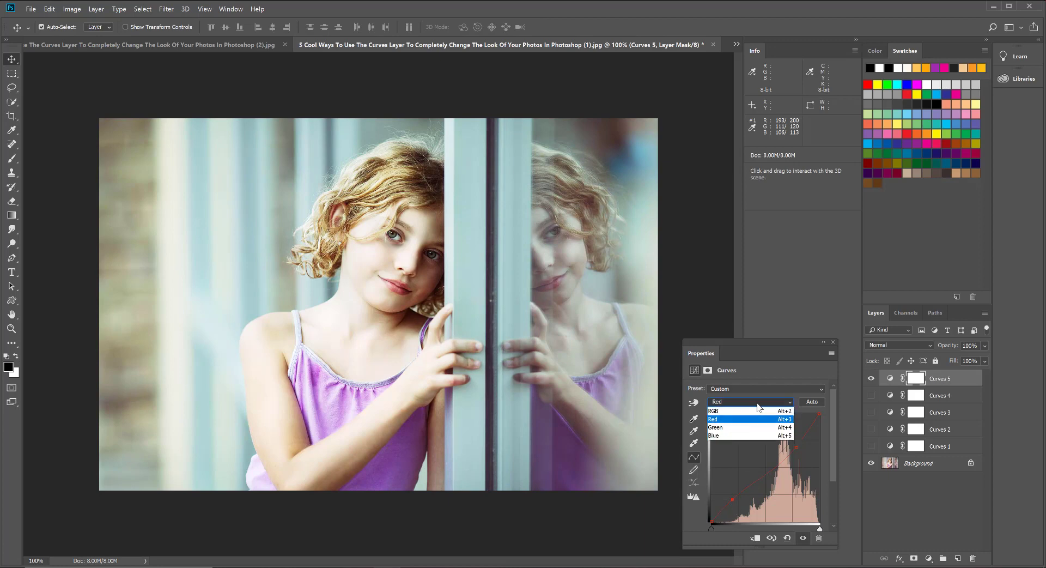
pyautogui.click(750, 427)
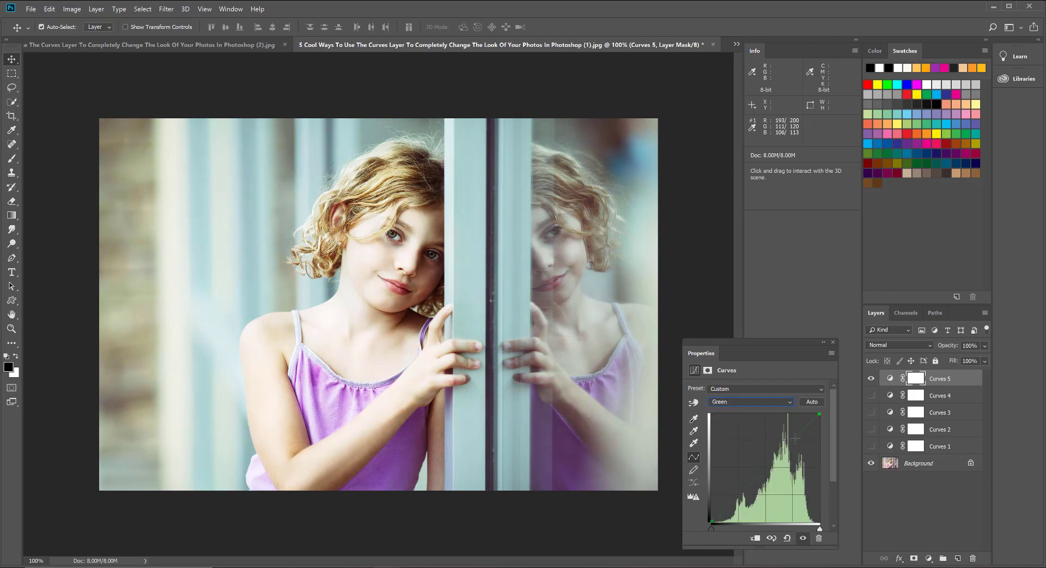
pyautogui.moveTo(796, 439); pyautogui.dragTo(797, 443)
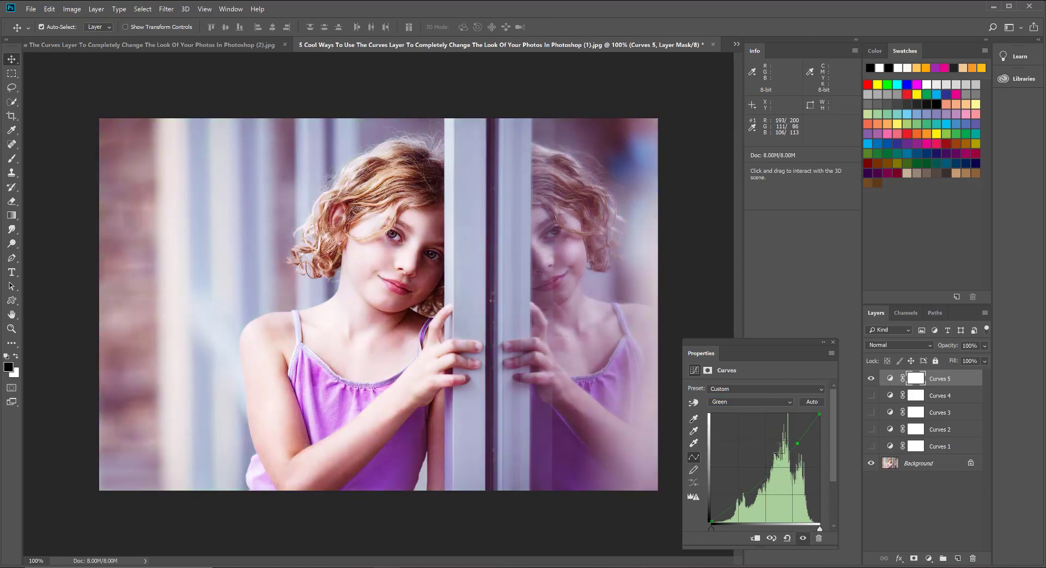
pyautogui.click(735, 501)
pyautogui.moveTo(734, 500); pyautogui.dragTo(730, 500)
# Step: On the Blue channel, lower the upper curve to warm highlights and lift the lower curve to cool shadows
pyautogui.click(733, 401)
pyautogui.click(730, 435)
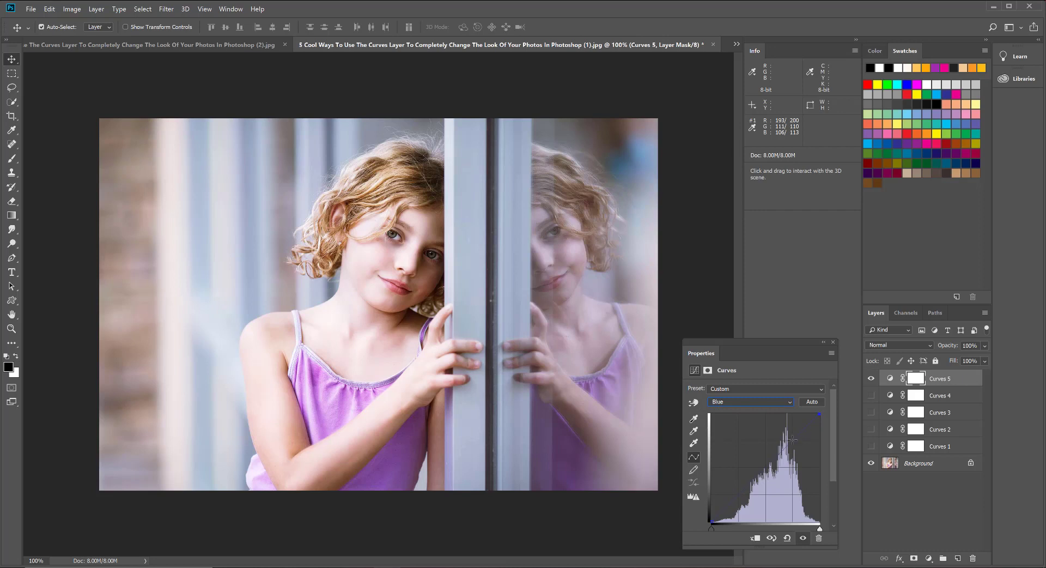
pyautogui.moveTo(794, 443); pyautogui.dragTo(796, 445)
pyautogui.moveTo(739, 498); pyautogui.dragTo(734, 492)
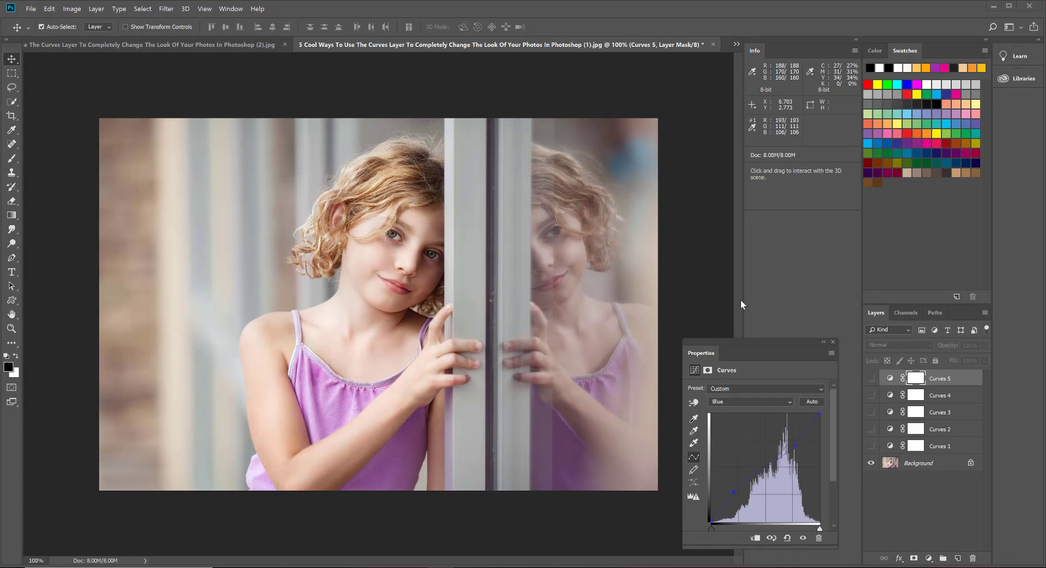
# Step: Toggle Curves 5, 4, 3, 2 and 1 on and off in turn, leaving all five hidden
pyautogui.click(871, 378)
pyautogui.click(871, 395)
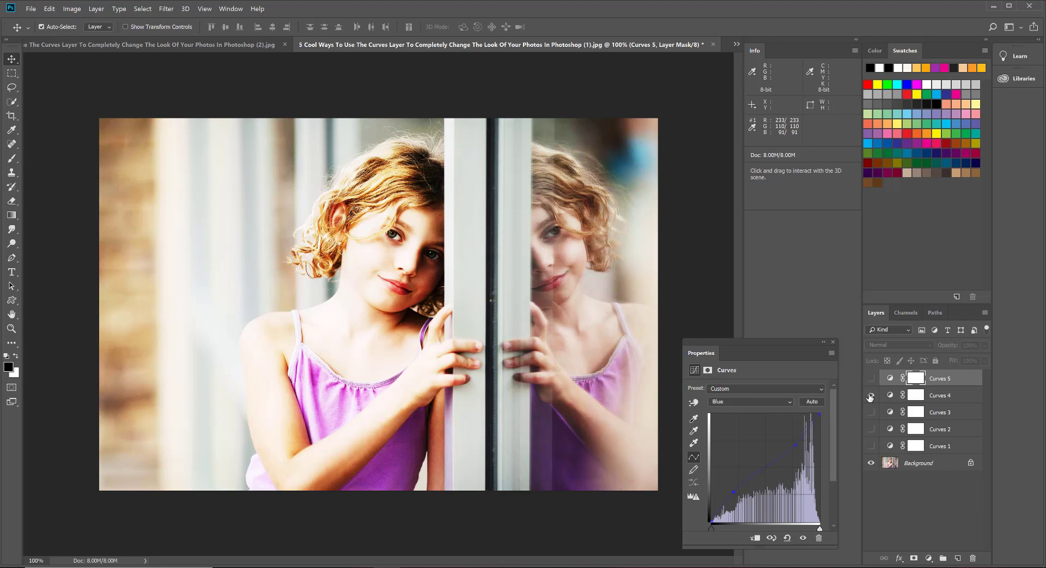
pyautogui.click(870, 396)
pyautogui.click(871, 412)
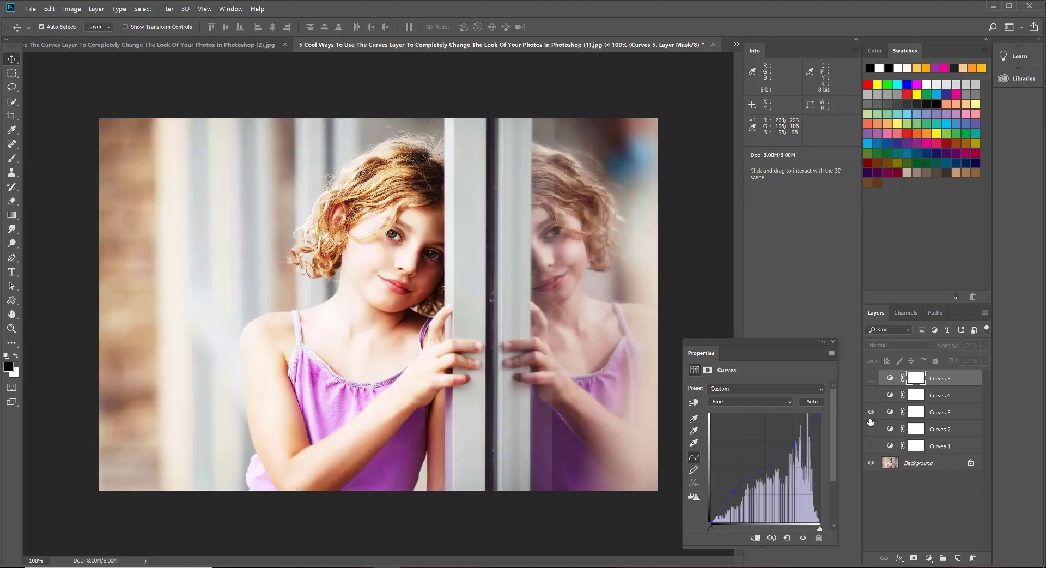
pyautogui.click(871, 413)
pyautogui.click(871, 429)
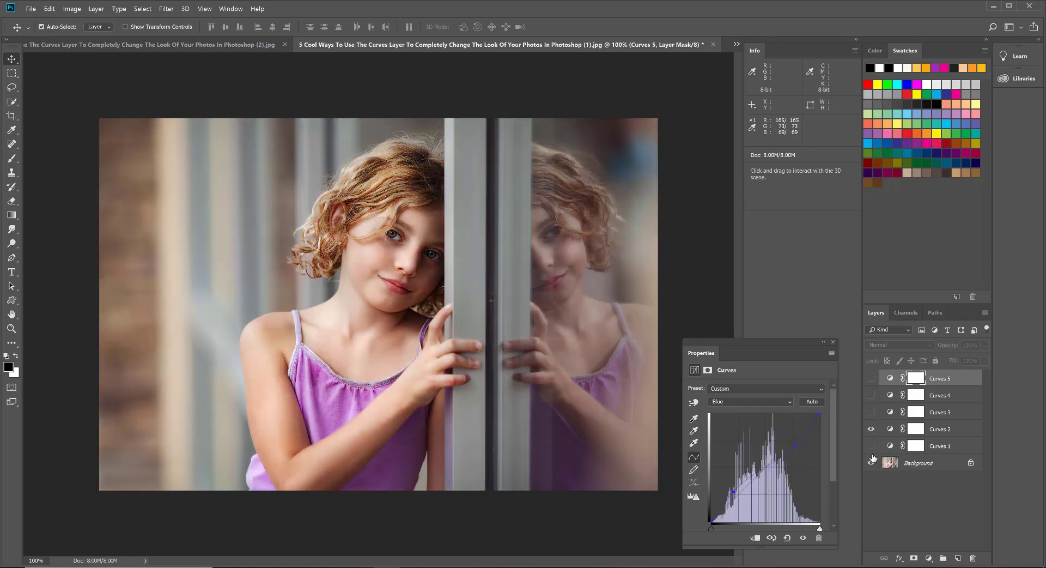
pyautogui.click(872, 429)
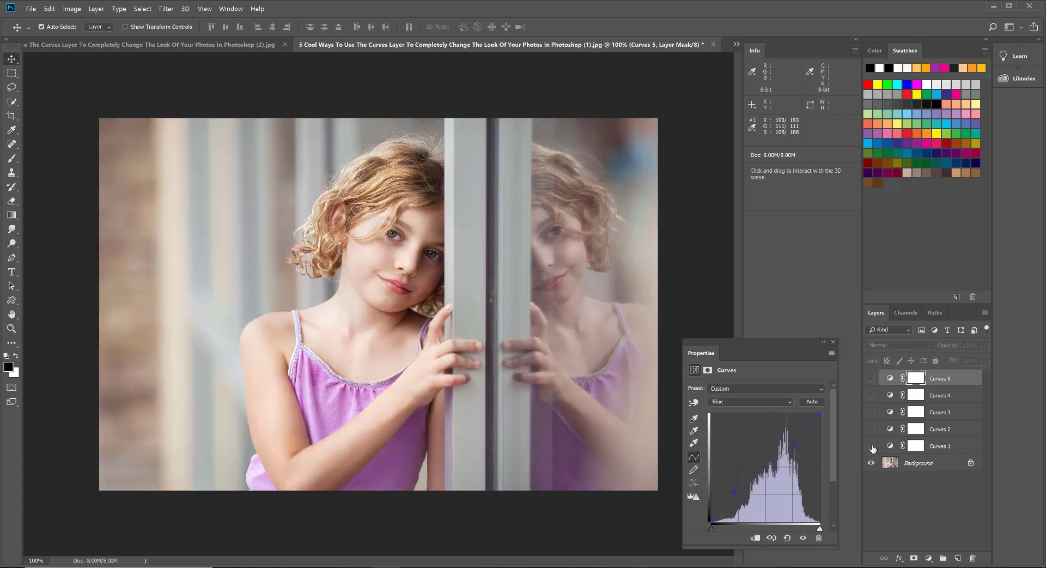
pyautogui.click(872, 446)
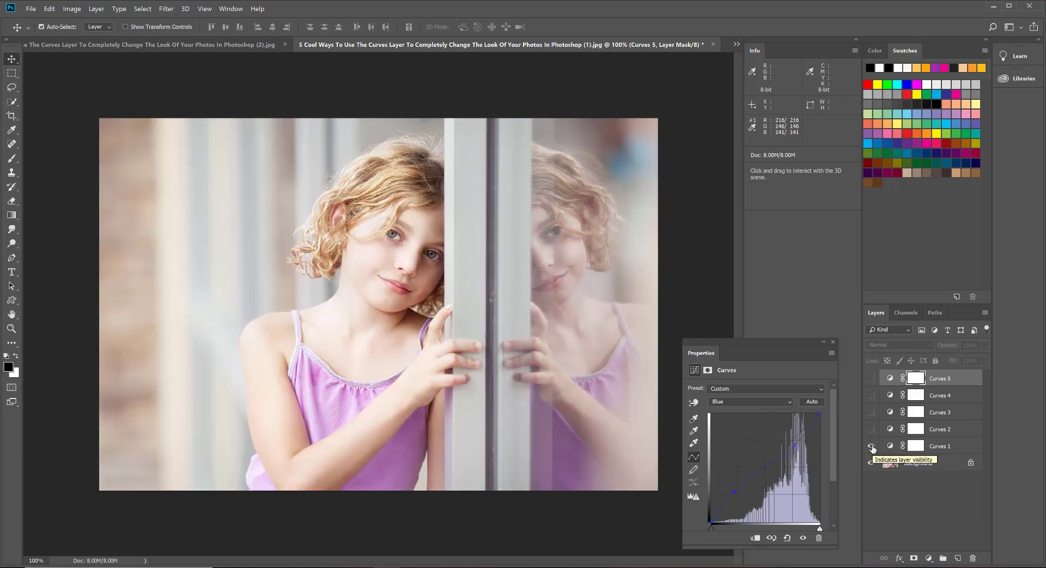
pyautogui.click(872, 447)
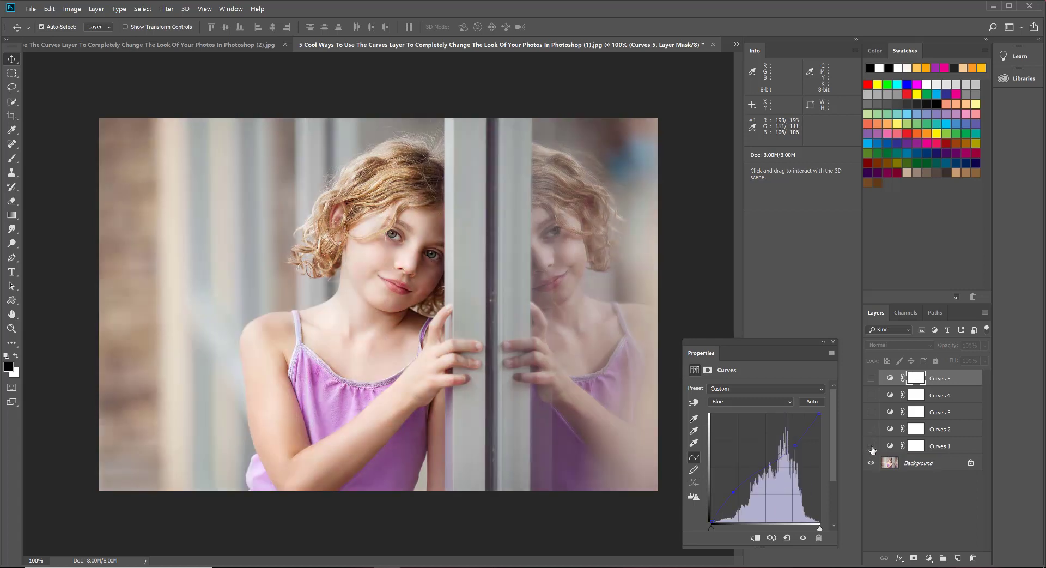